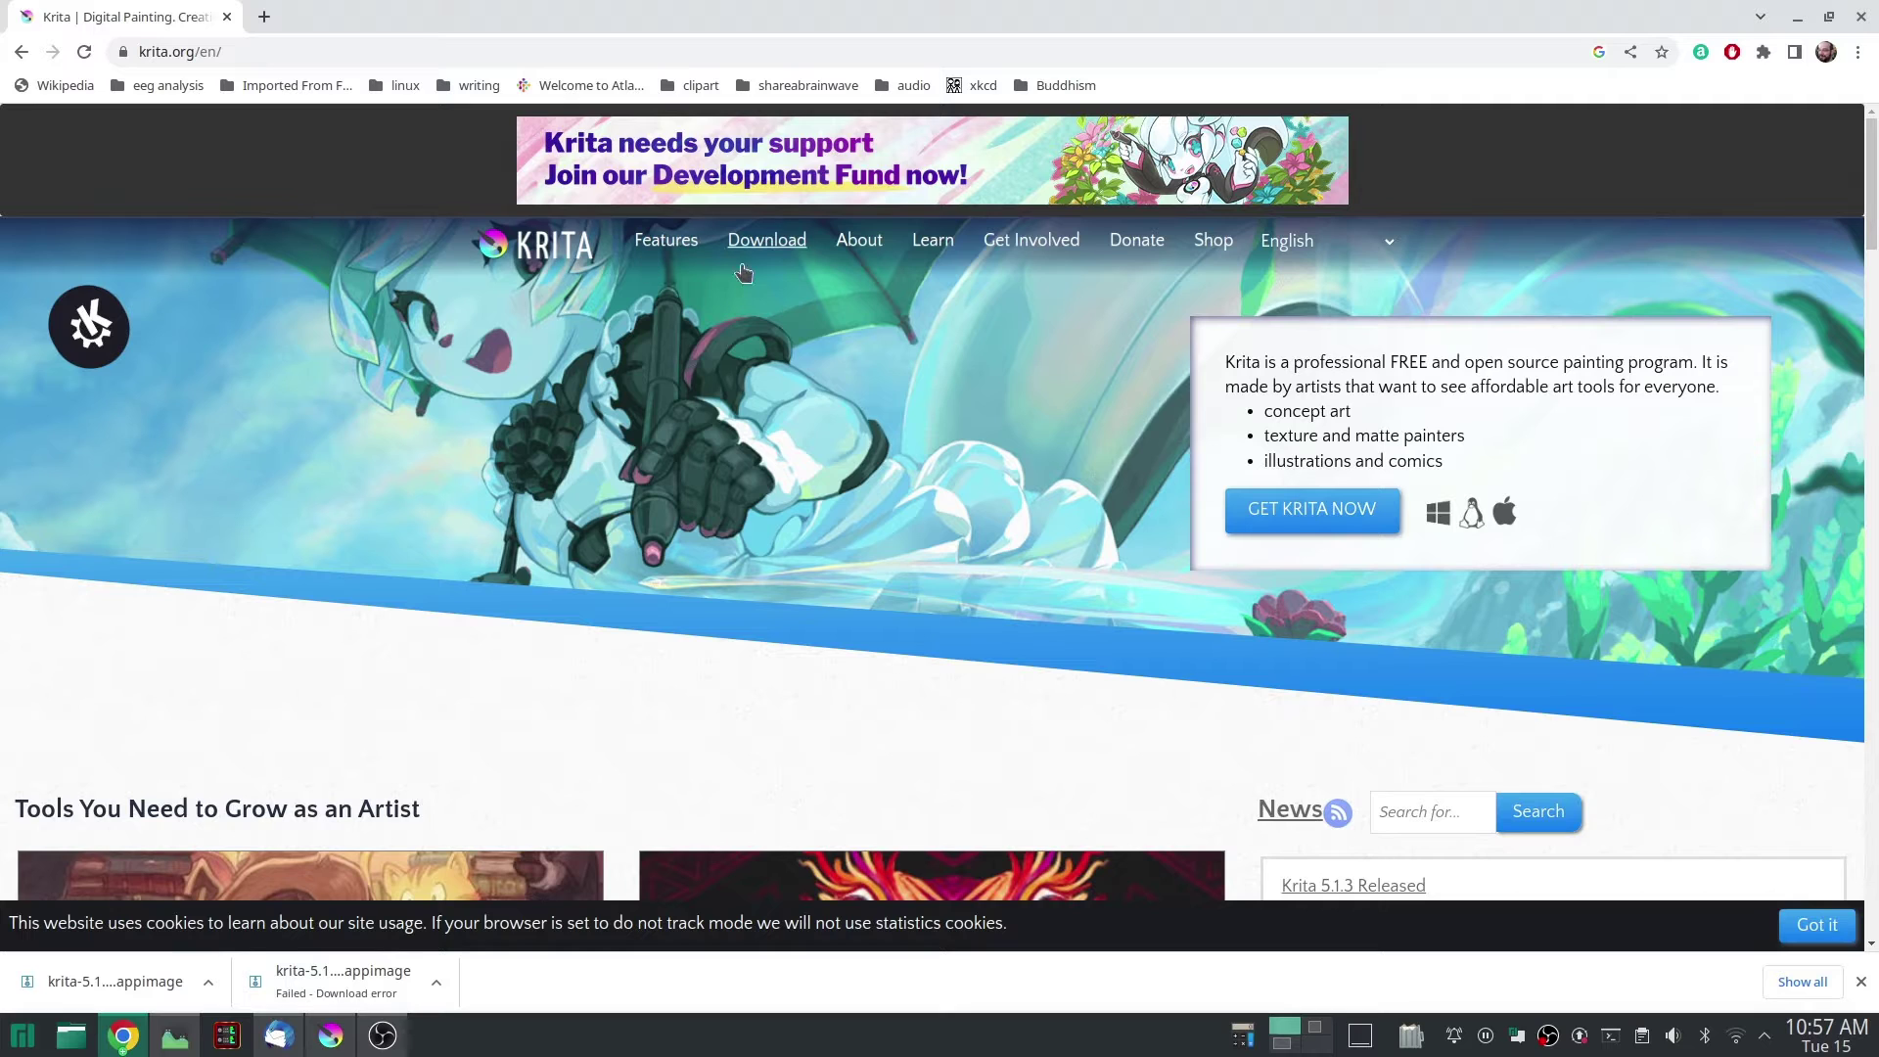
- Go to the Krita 5.1.3 desktop download page and briefly expand the All Download Versions list
click(769, 245)
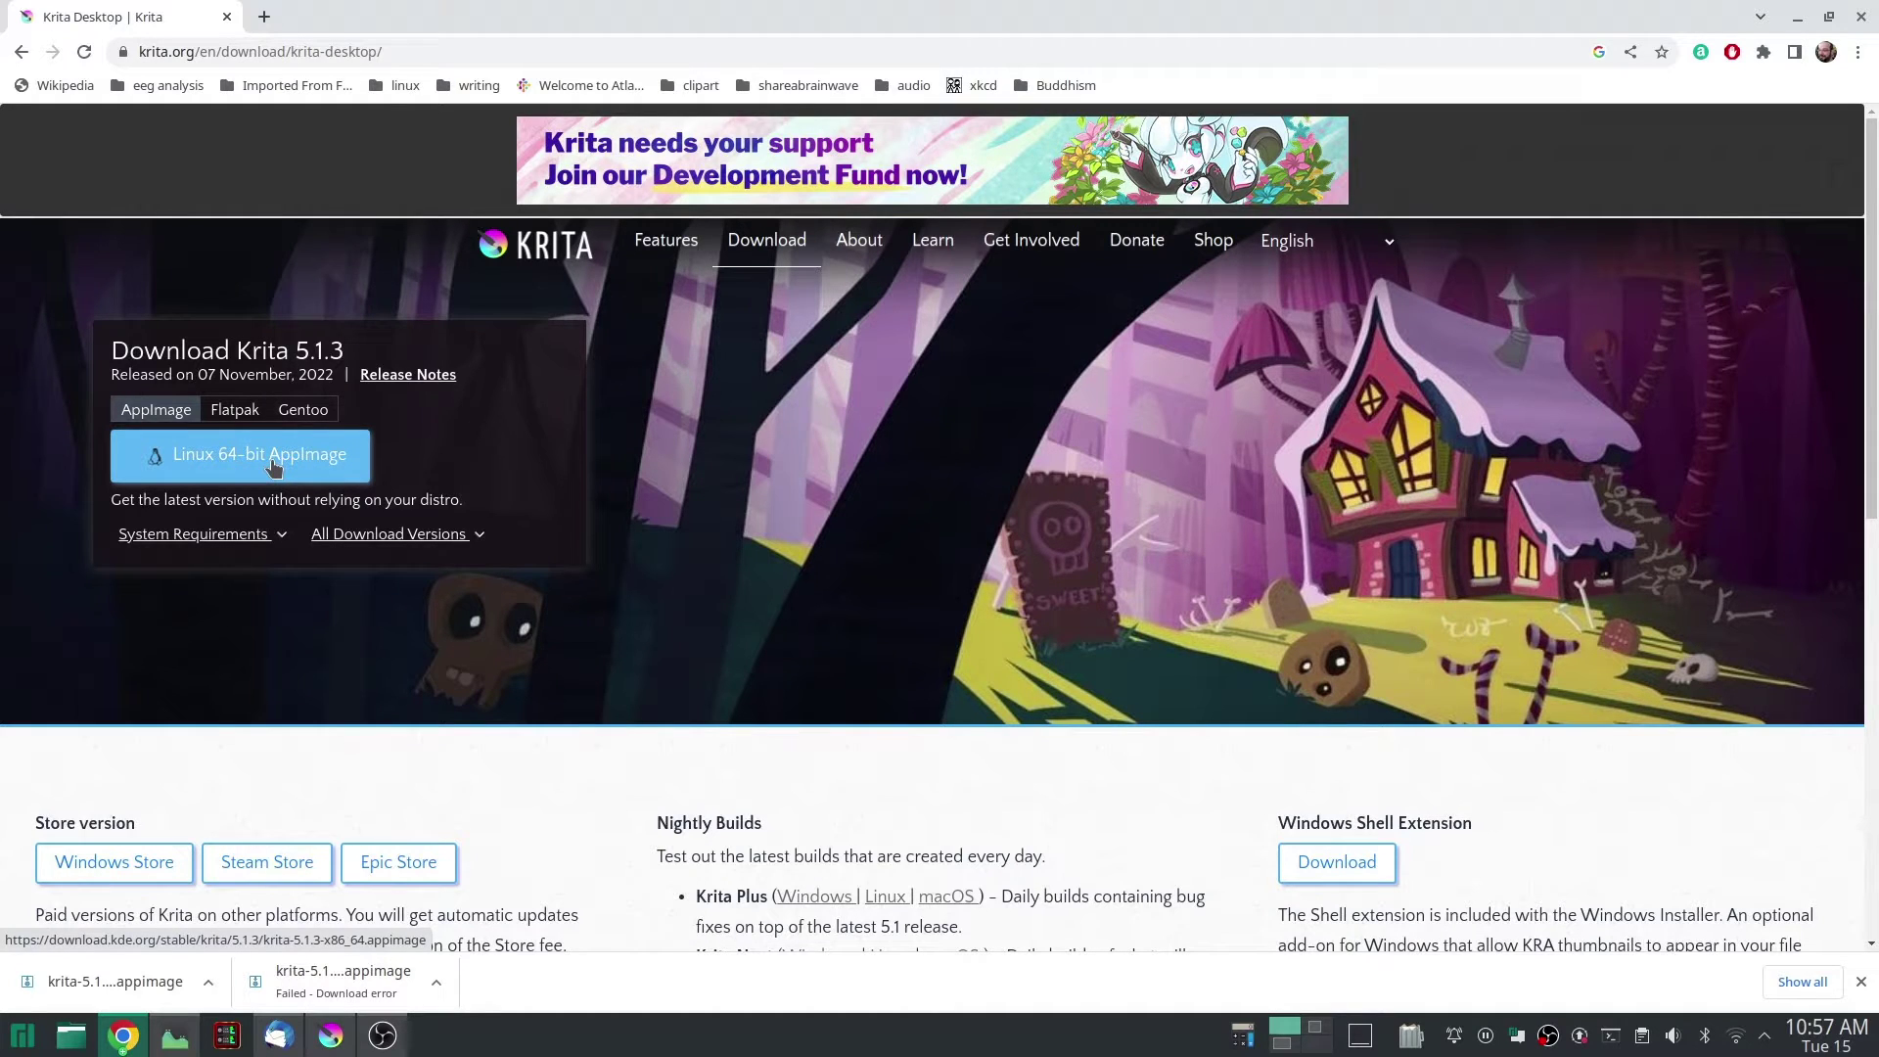
click(428, 541)
click(423, 541)
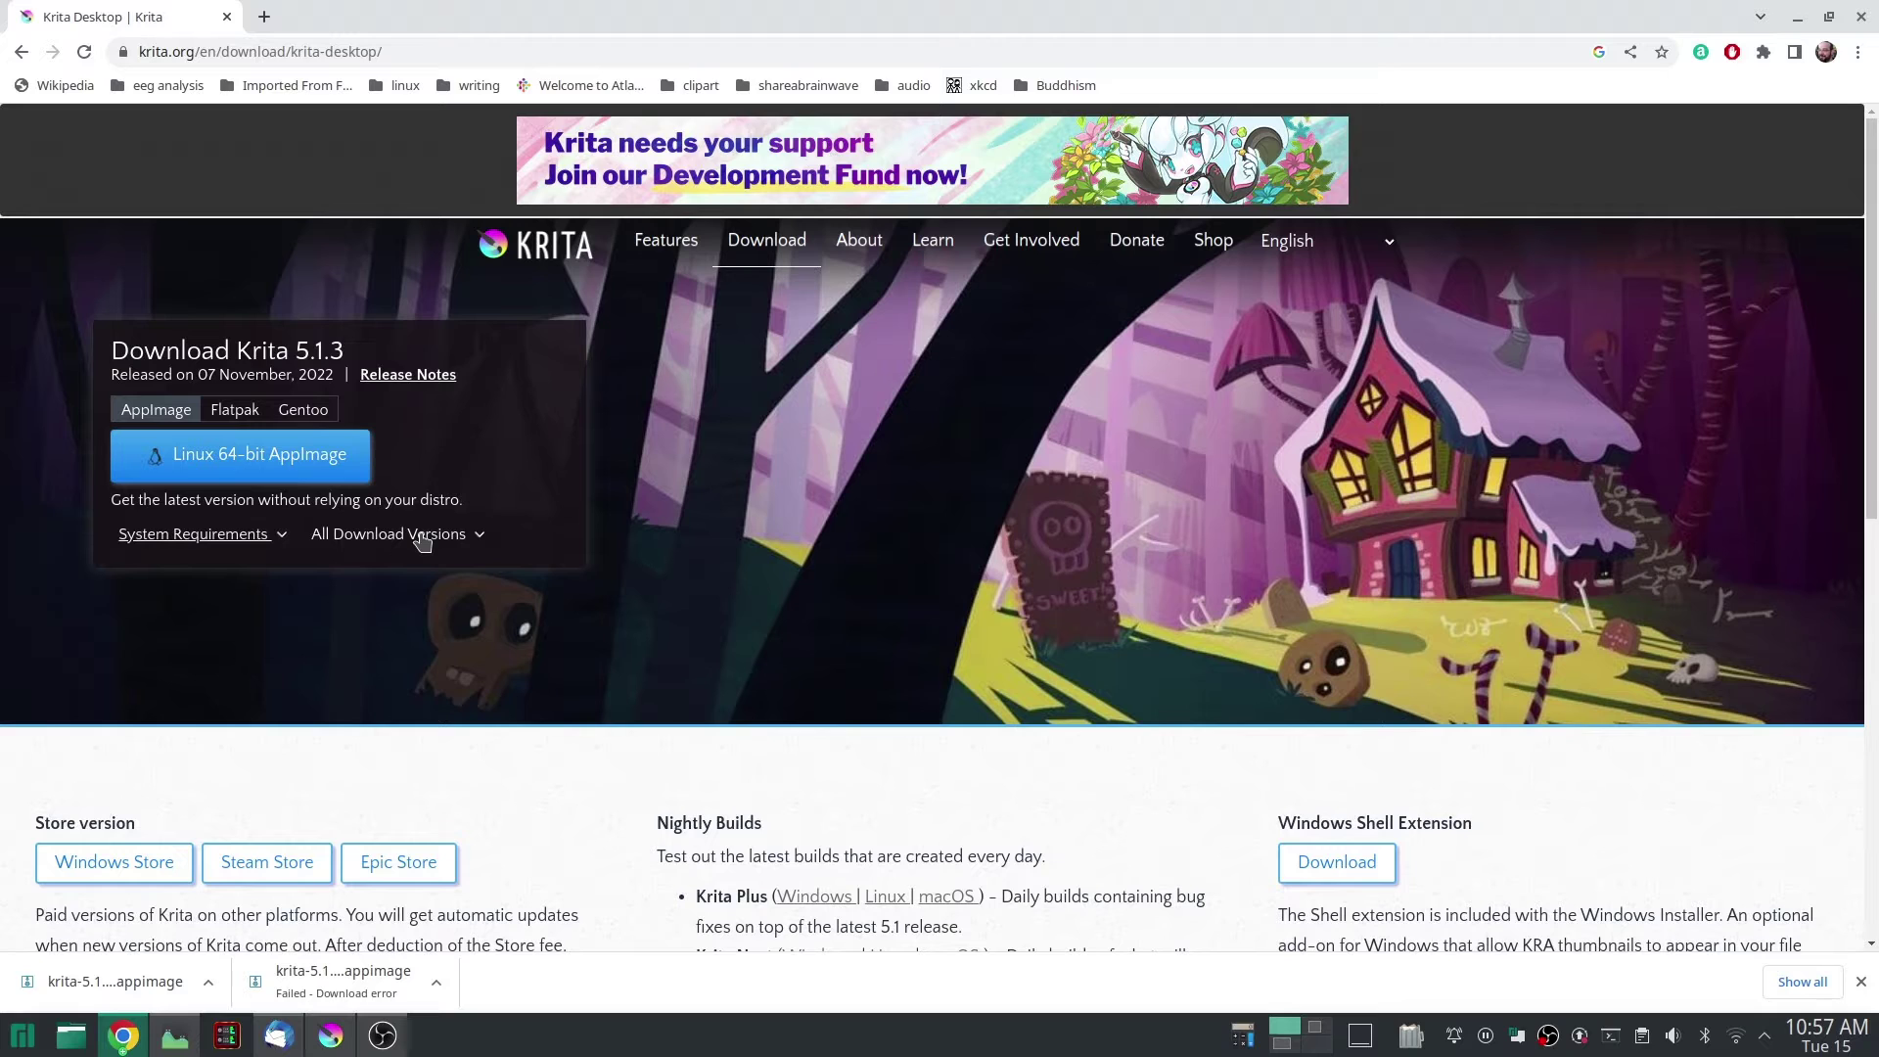
- Switch to Krita and close the lotus 7.png document
click(326, 1045)
click(15, 45)
click(64, 39)
click(1607, 121)
- Reset the Krita window layout to the Default workspace
click(490, 47)
mouse_move(560, 142)
click(732, 233)
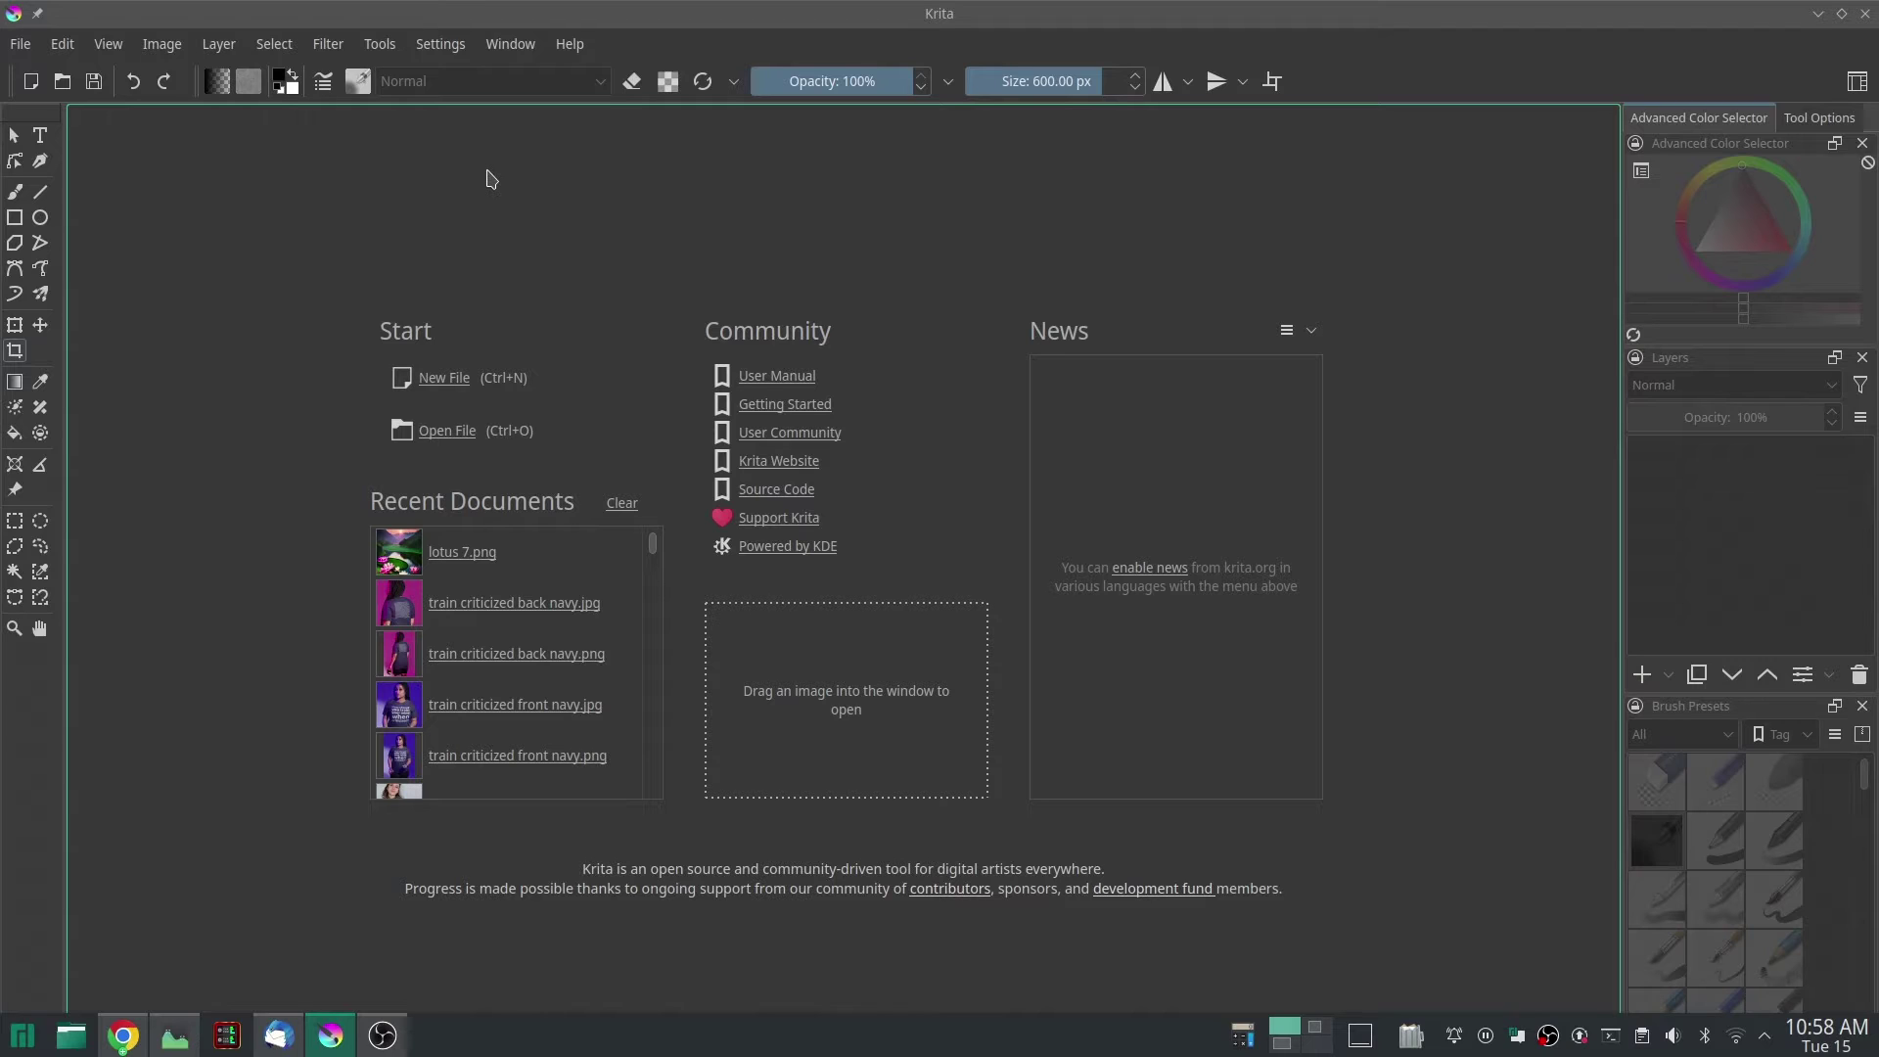
- Open buddha image 1.png from the File > Open browser
click(21, 45)
click(44, 103)
click(612, 273)
double_click(611, 275)
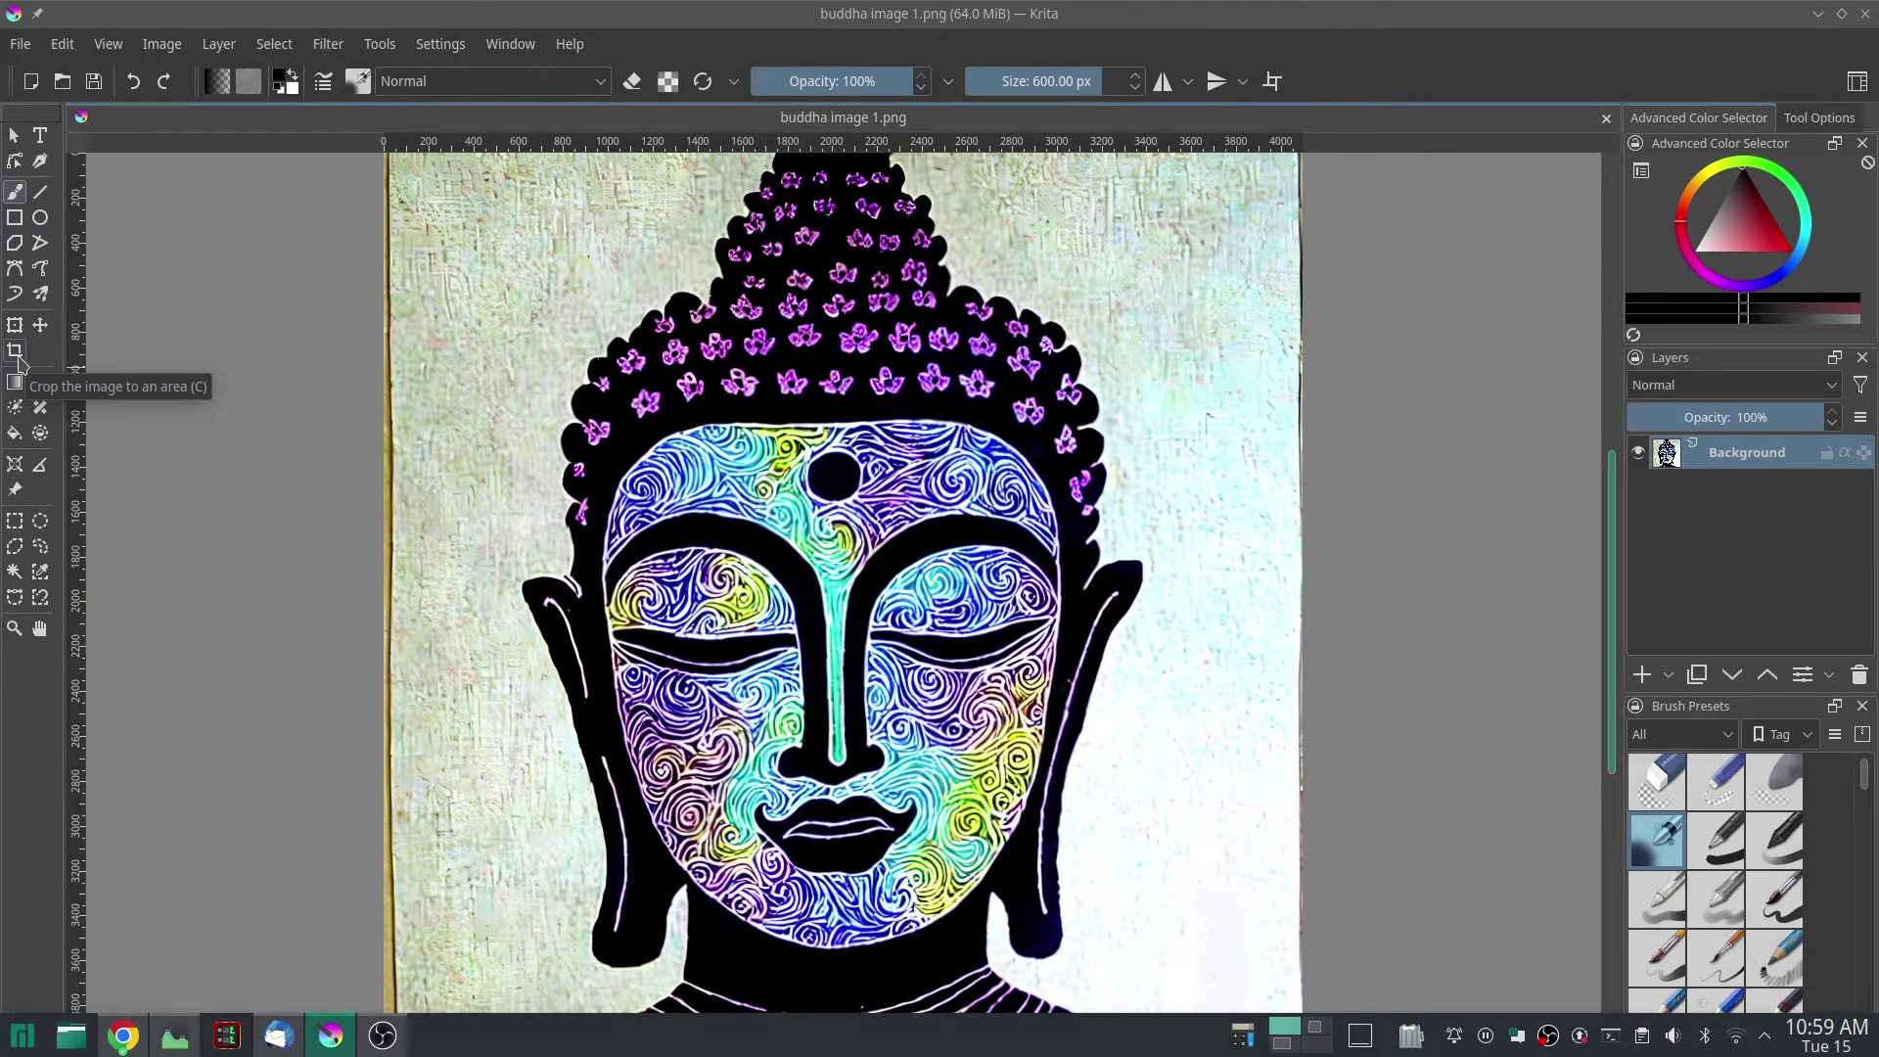
- Draw a crop frame over the Buddha's head and size it to 800 × 1000 px
click(17, 359)
drag(572, 277, 1104, 662)
click(1807, 119)
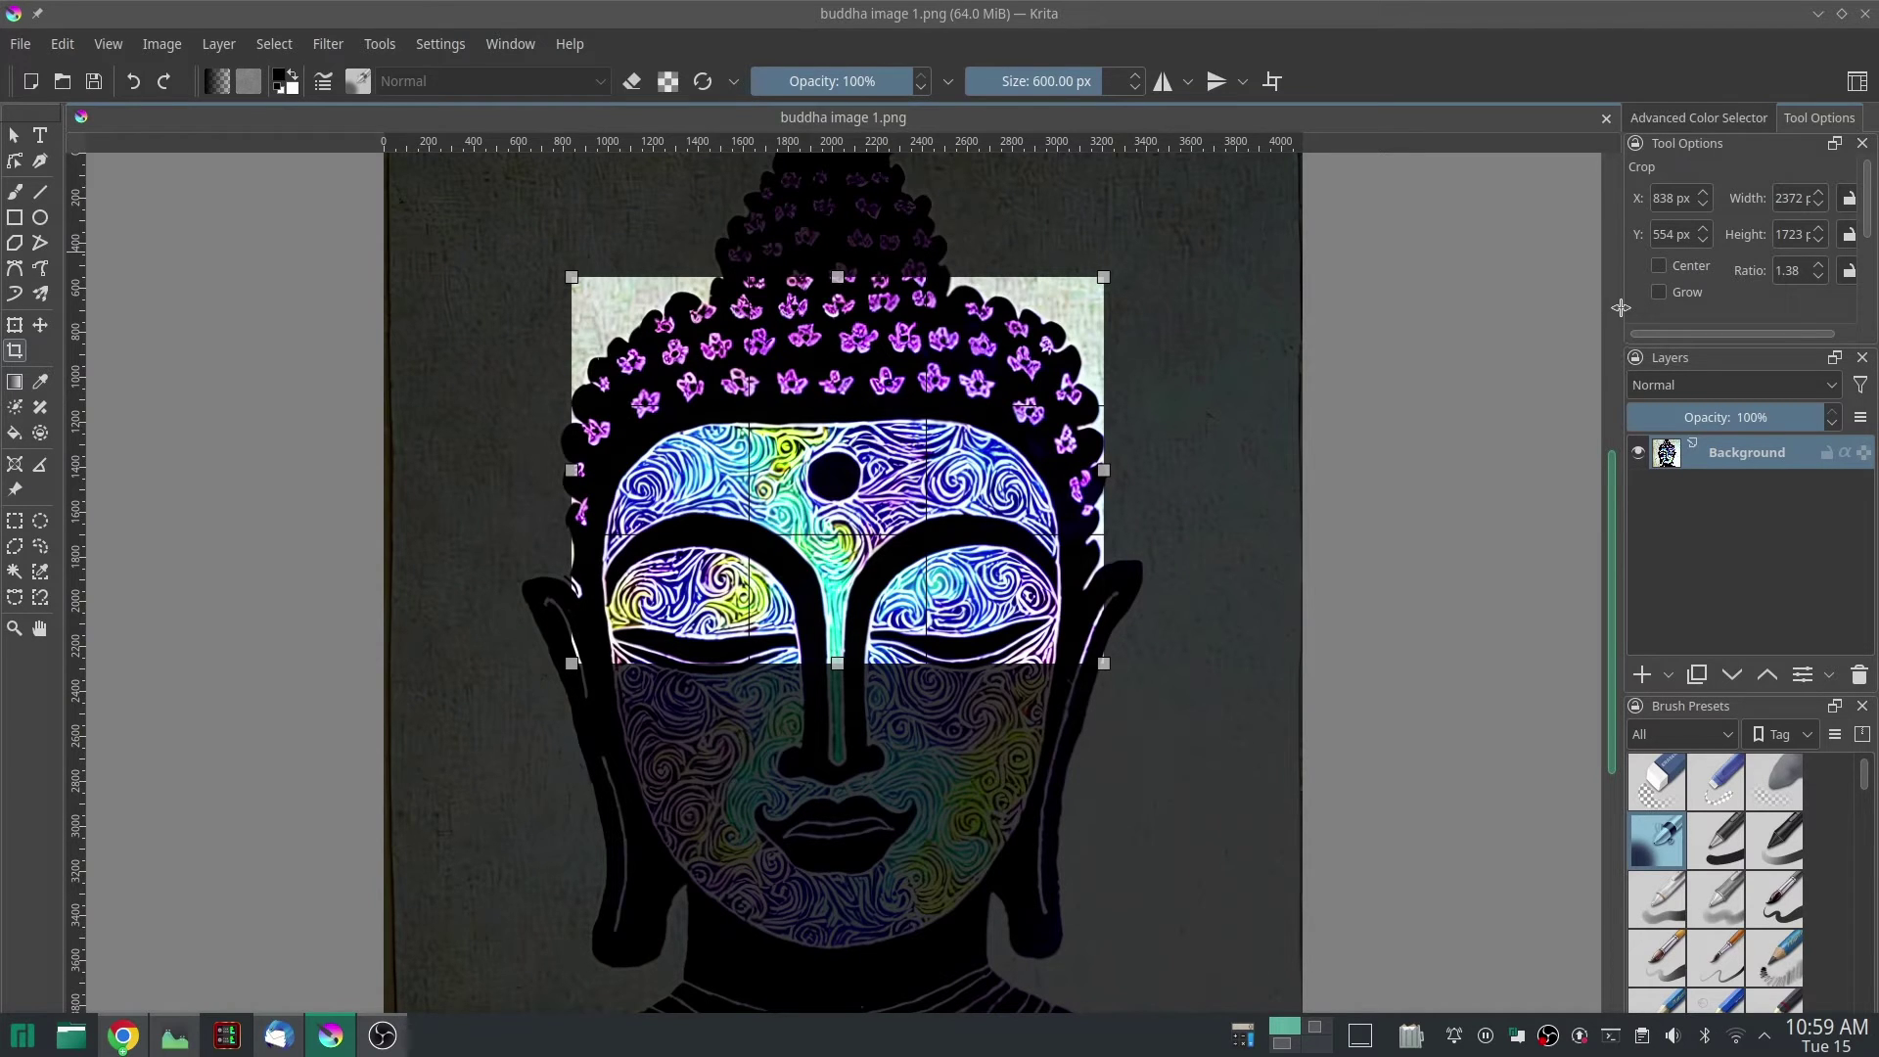
drag(1621, 309, 1491, 308)
double_click(1751, 197)
text(800)
double_click(1752, 233)
text(1000)
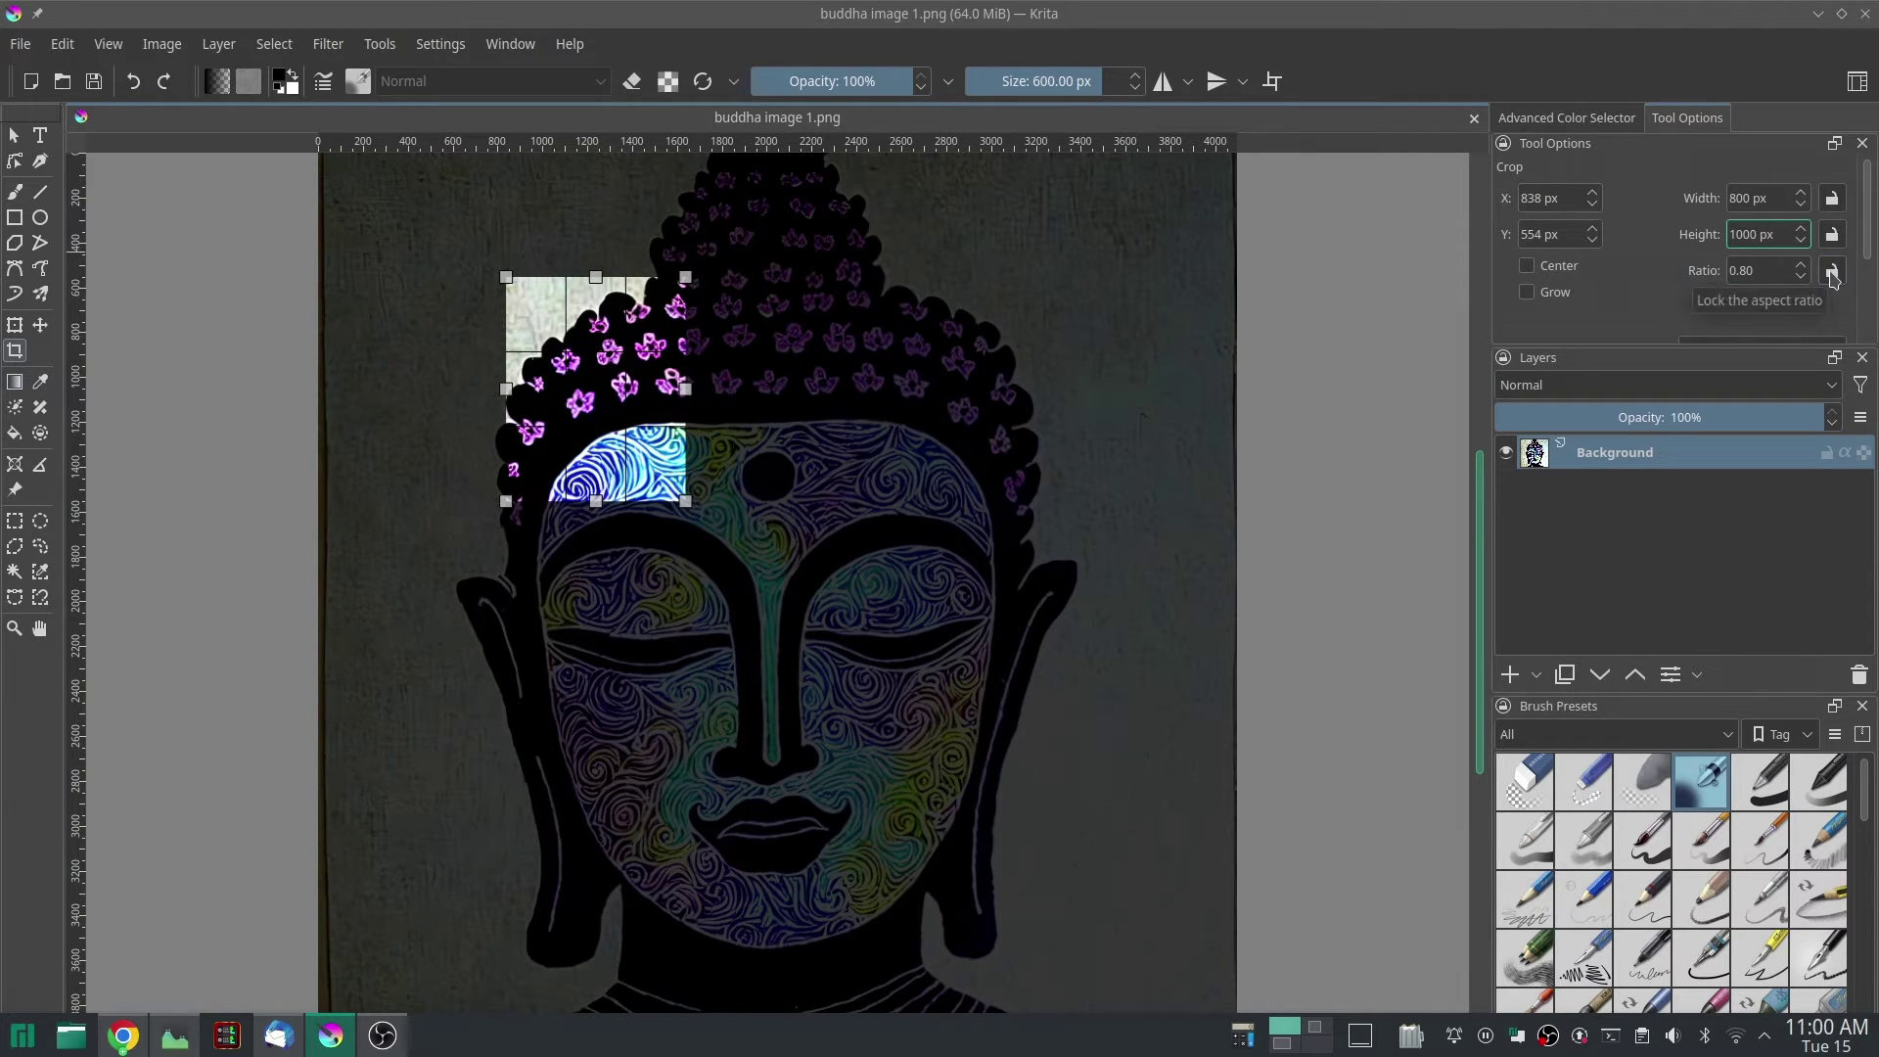
- Lock the 0.80 crop ratio, enlarge the frame to 3277 × 4096 px, and shift it left
click(1831, 273)
drag(686, 501, 1400, 875)
drag(433, 611, 283, 605)
drag(781, 533, 685, 540)
scroll(738, 573, up, 5)
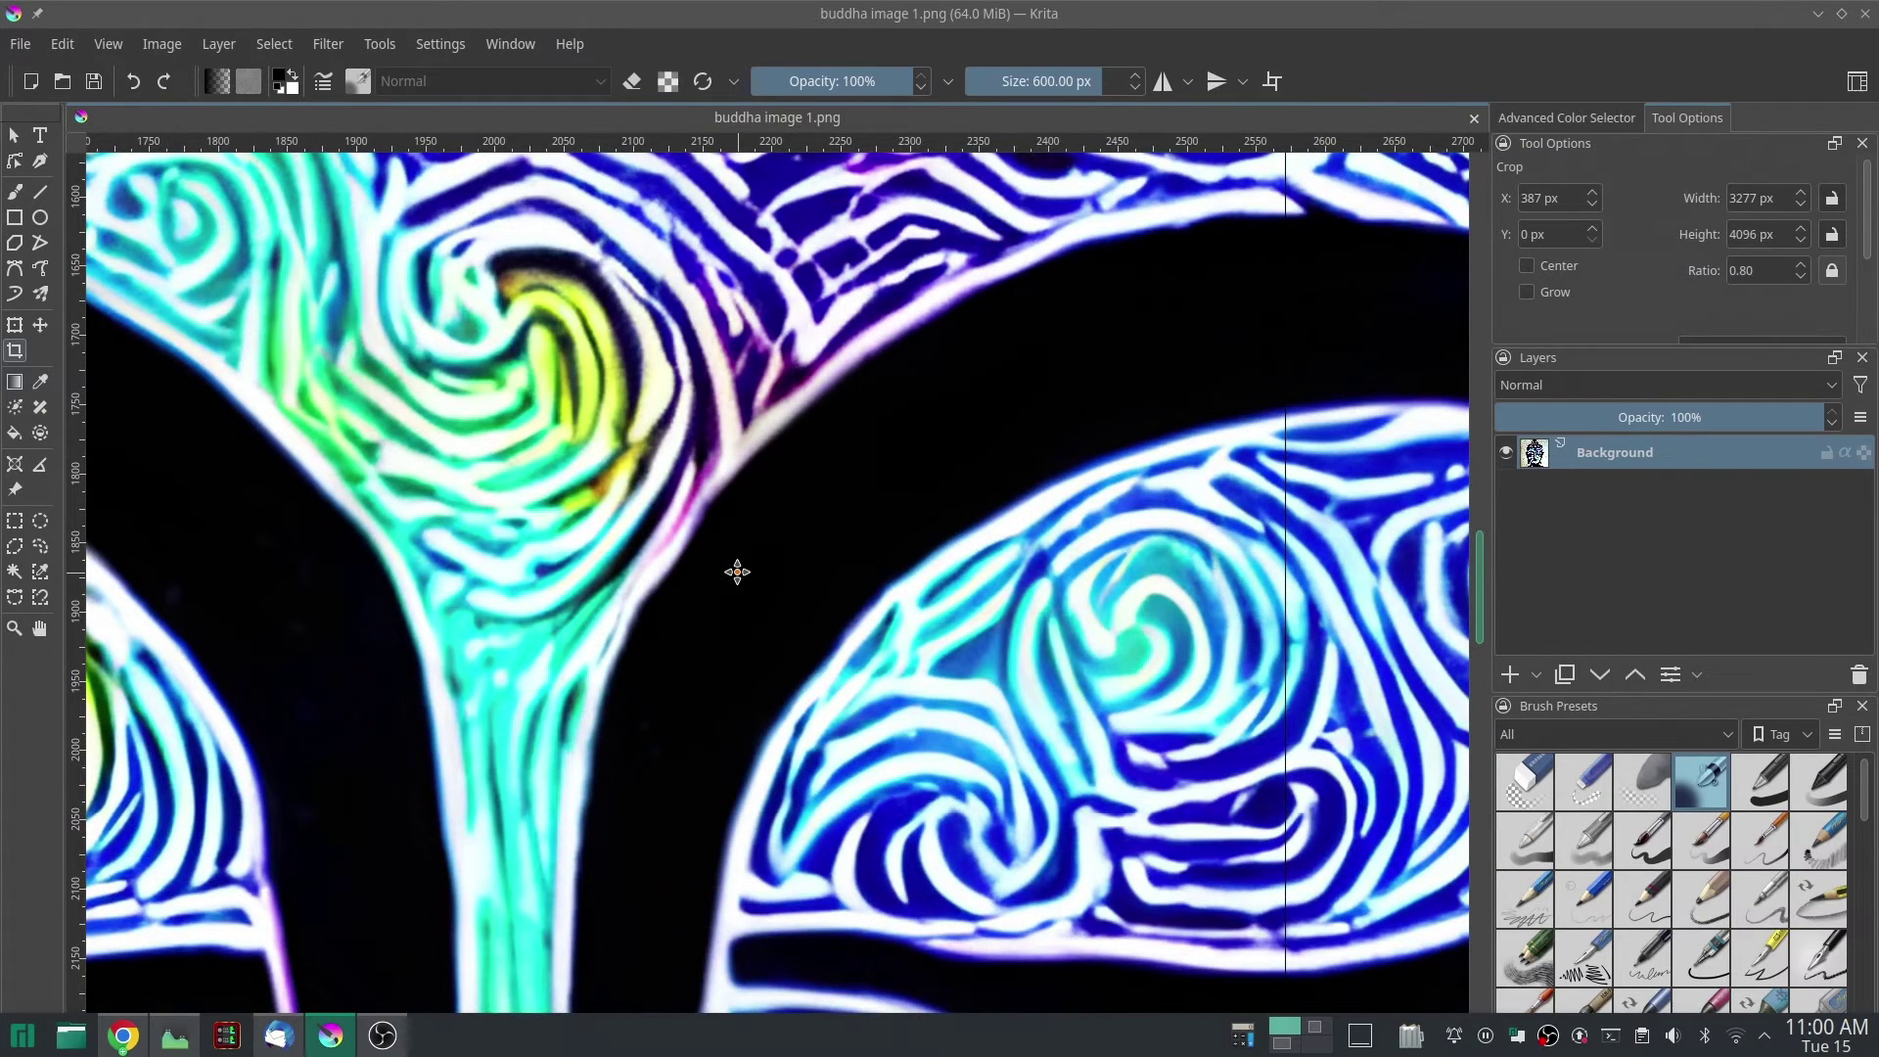
scroll(738, 572, down, 6)
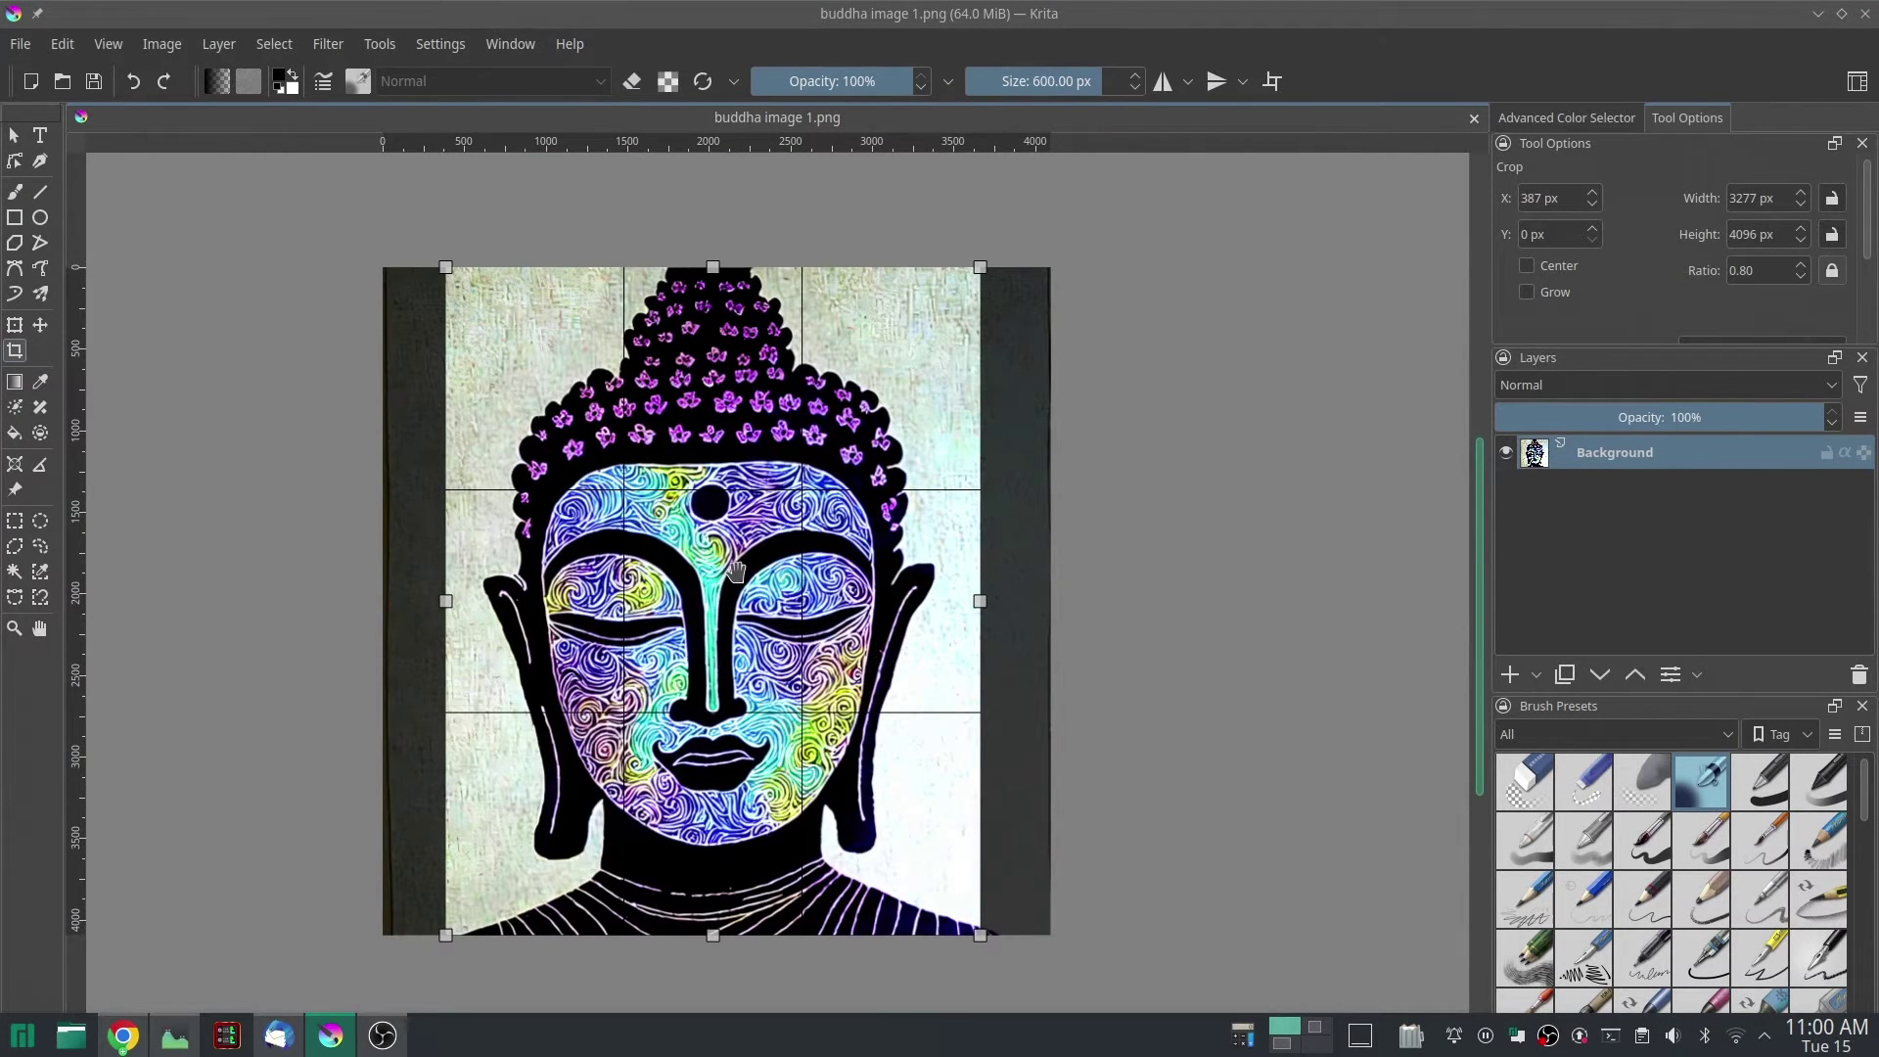
drag(736, 573, 812, 527)
scroll(689, 271, up, 7)
drag(684, 264, 985, 820)
scroll(961, 723, down, 8)
scroll(961, 722, down, 1)
drag(1003, 765, 785, 440)
scroll(809, 509, up, 2)
- Apply the crop, leaving a 3277 × 4096 px image
key(Return)
- Set the print width to 8 in, giving 8 × 10 in at 409.63 ppi with pixels unchanged
click(164, 49)
click(209, 360)
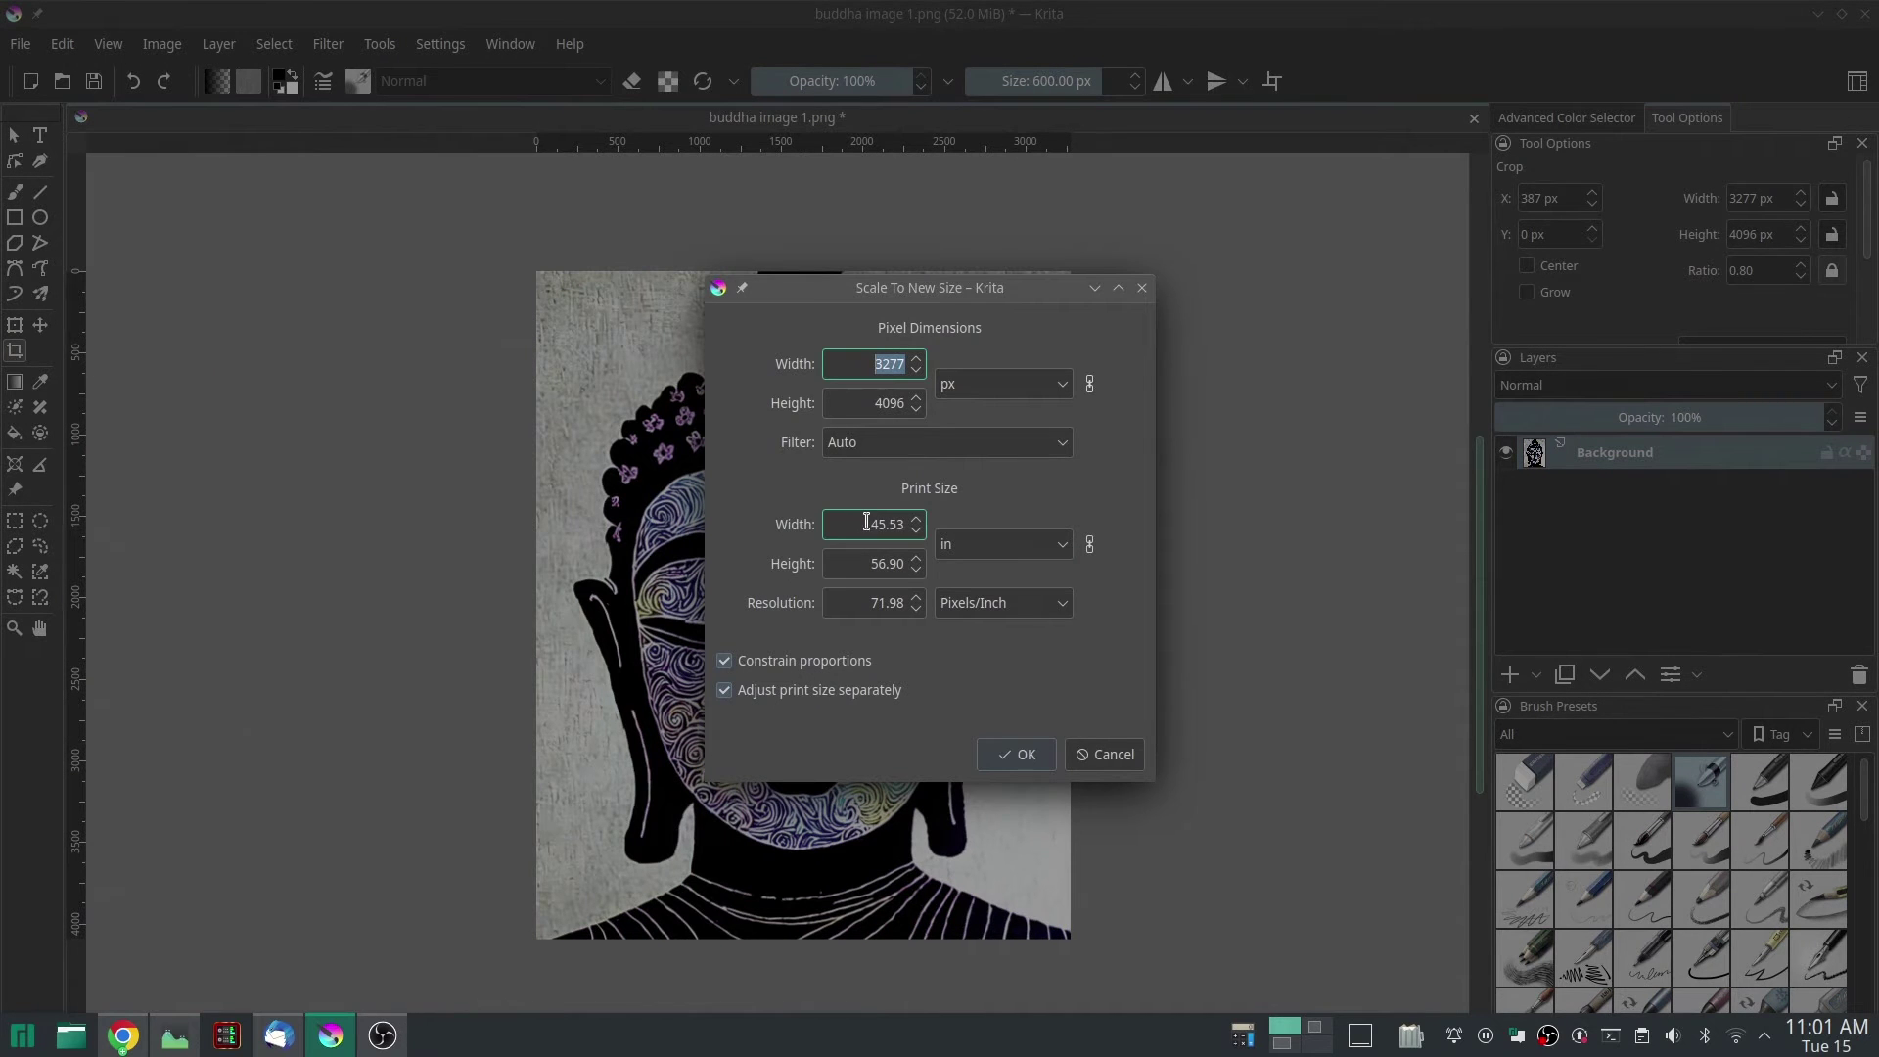
drag(857, 523, 978, 520)
text(8)
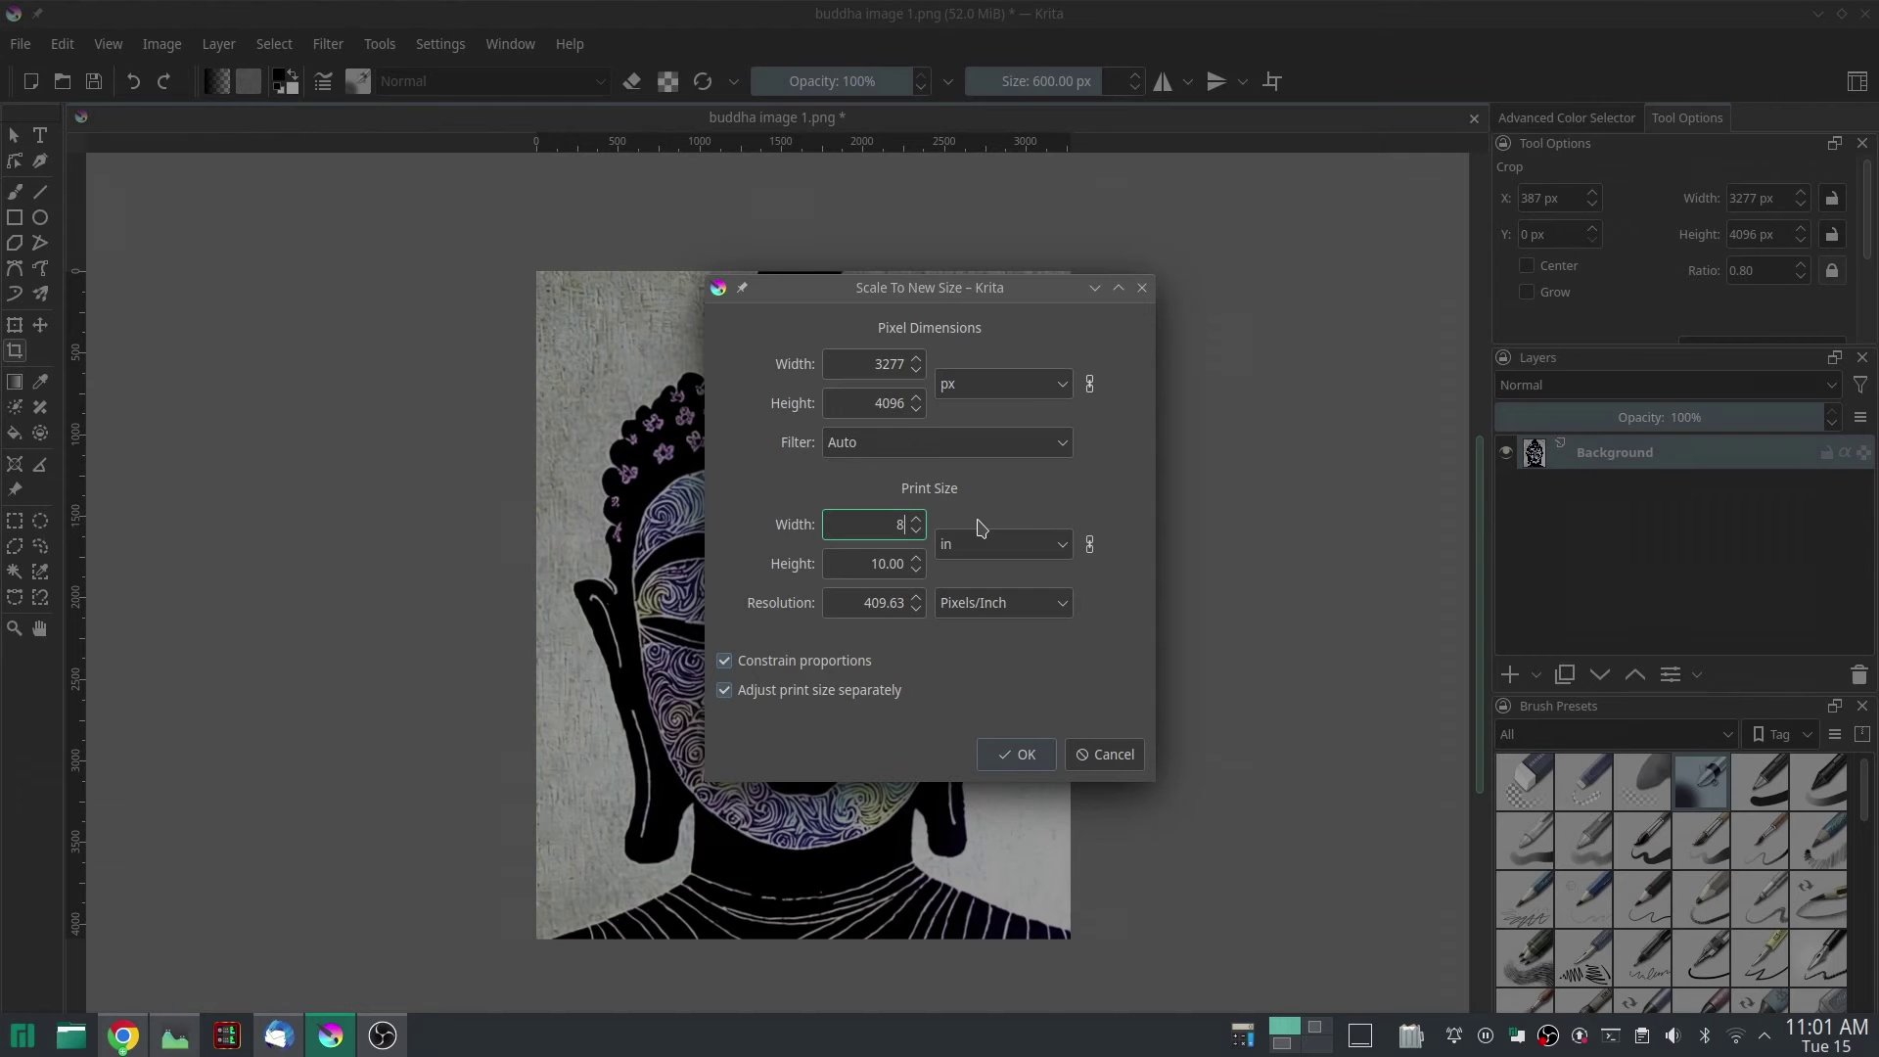
click(1028, 755)
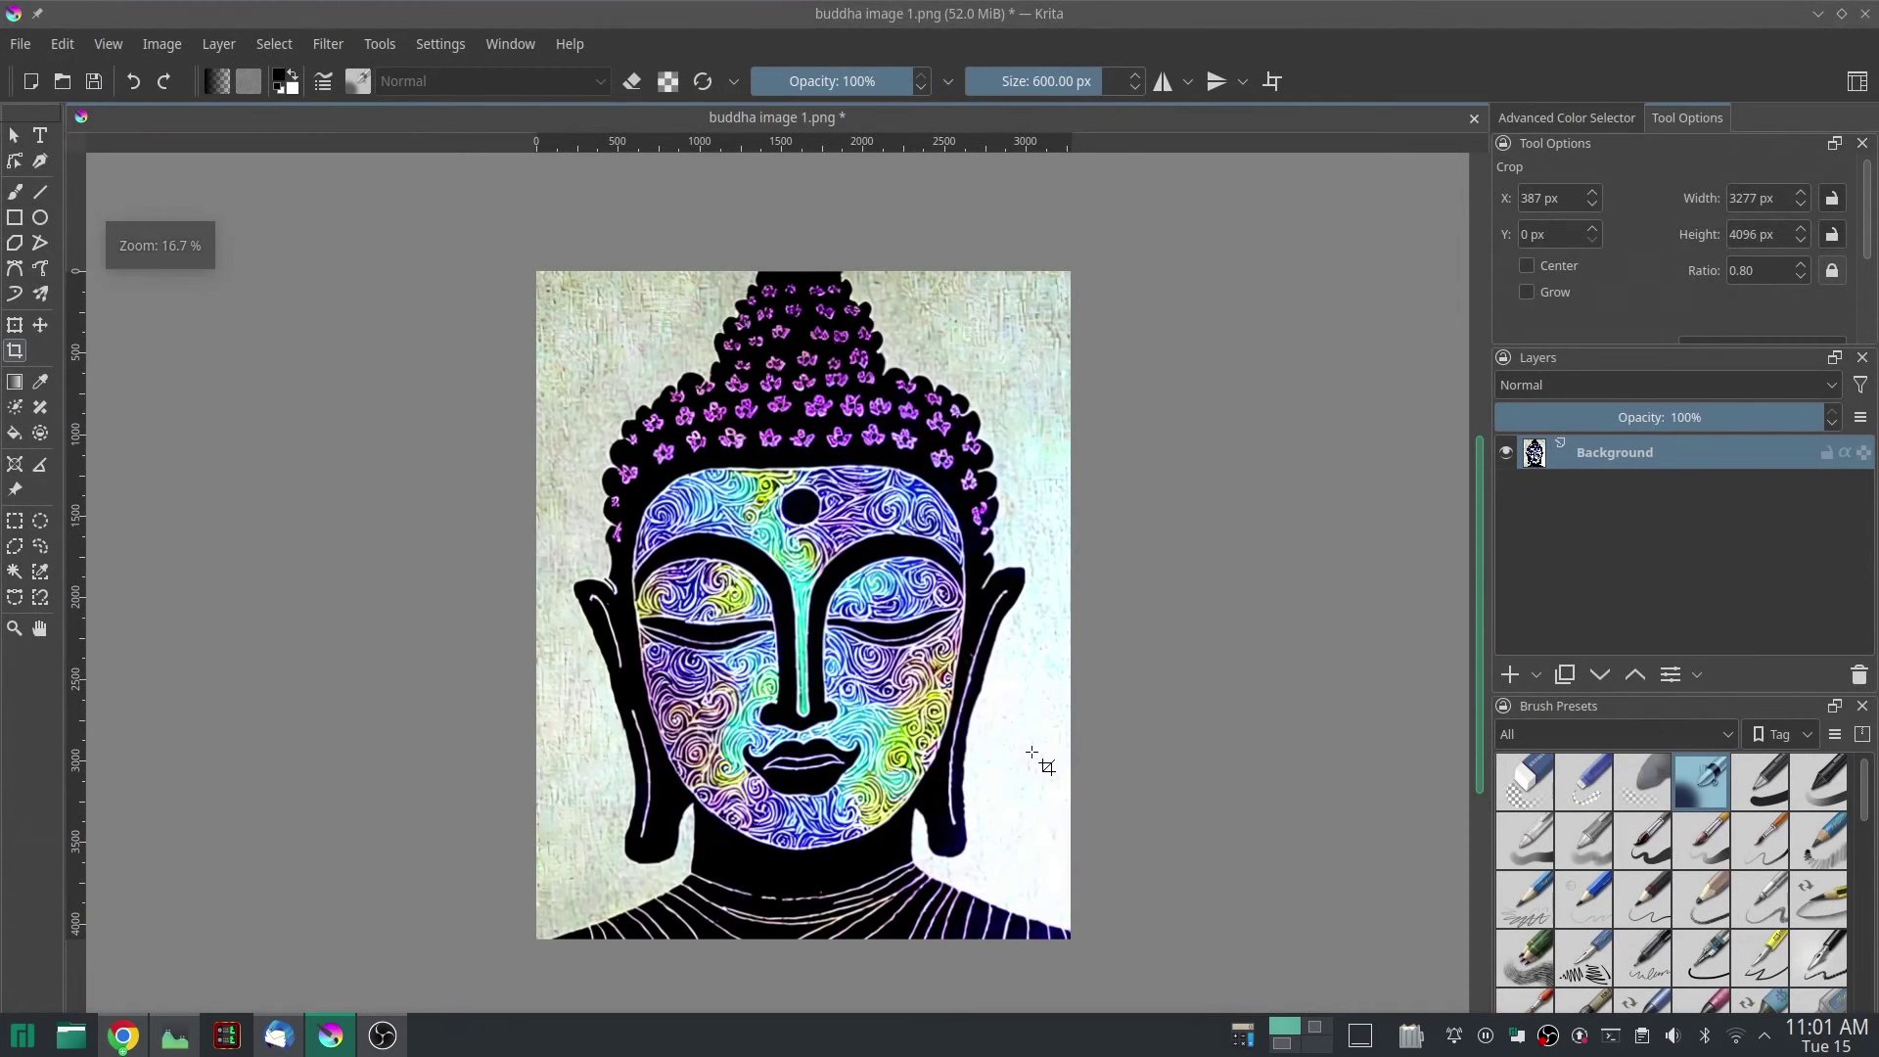
- Save the image as buddha image 1.jpg in JPEG format at 96% quality
click(22, 47)
click(71, 186)
click(1454, 690)
click(1385, 770)
click(1351, 767)
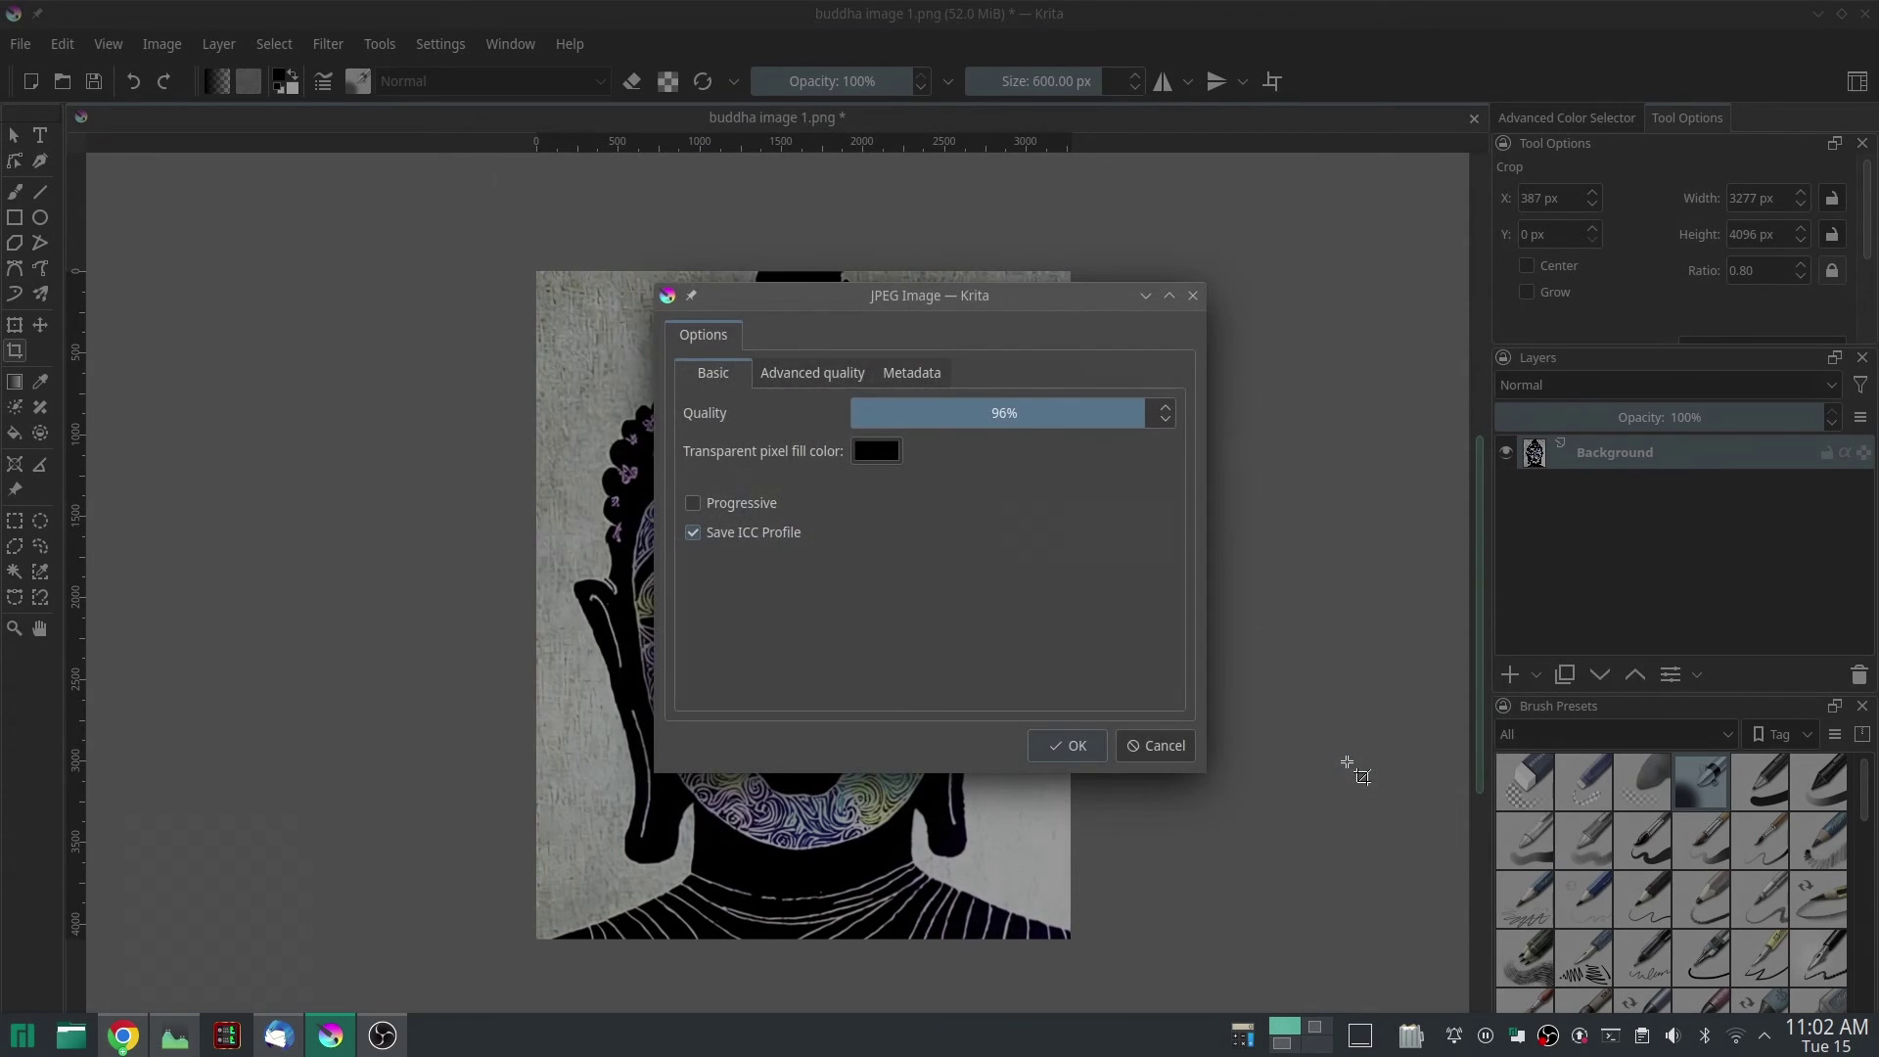
click(1075, 746)
- View the saved image at actual pixel size and scroll through it
key(1)
scroll(846, 682, down, 4)
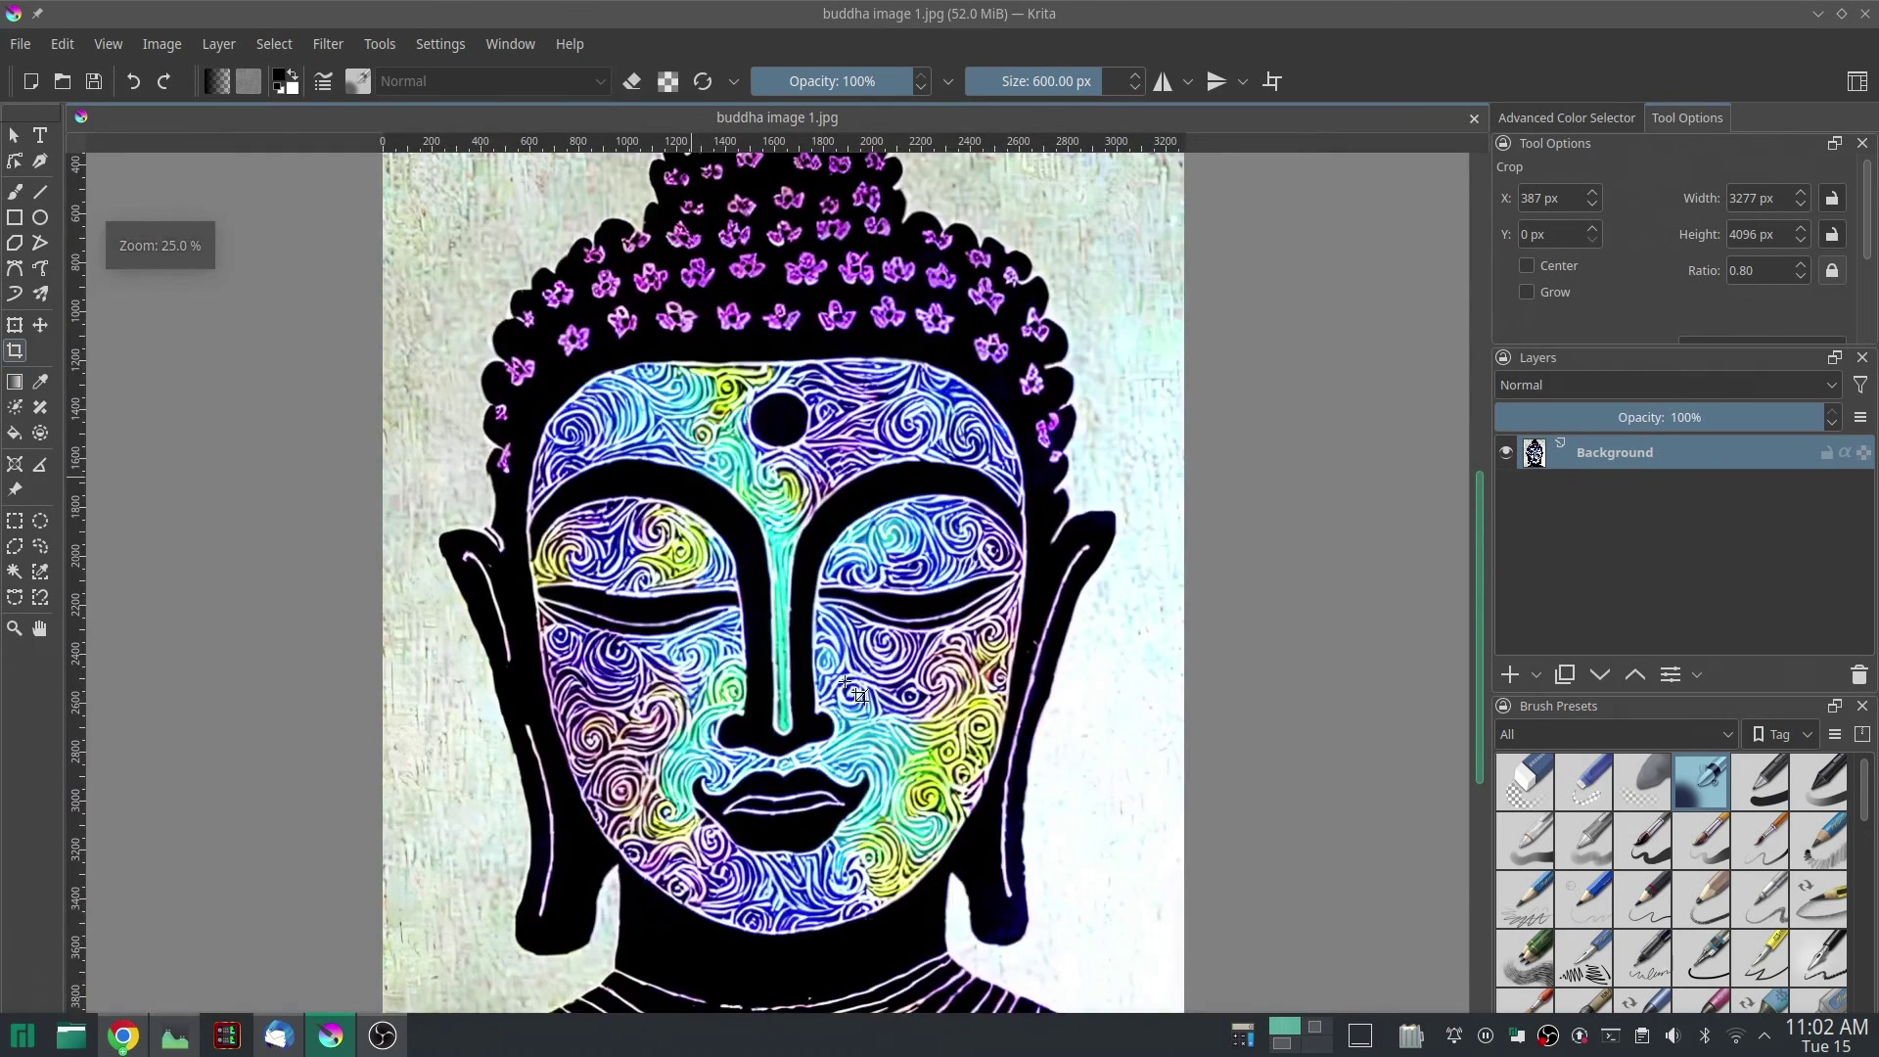
scroll(846, 682, down, 1)
- Exit Krita from its title bar, revealing the Krita 5.1.3 page in Chrome
click(1866, 14)
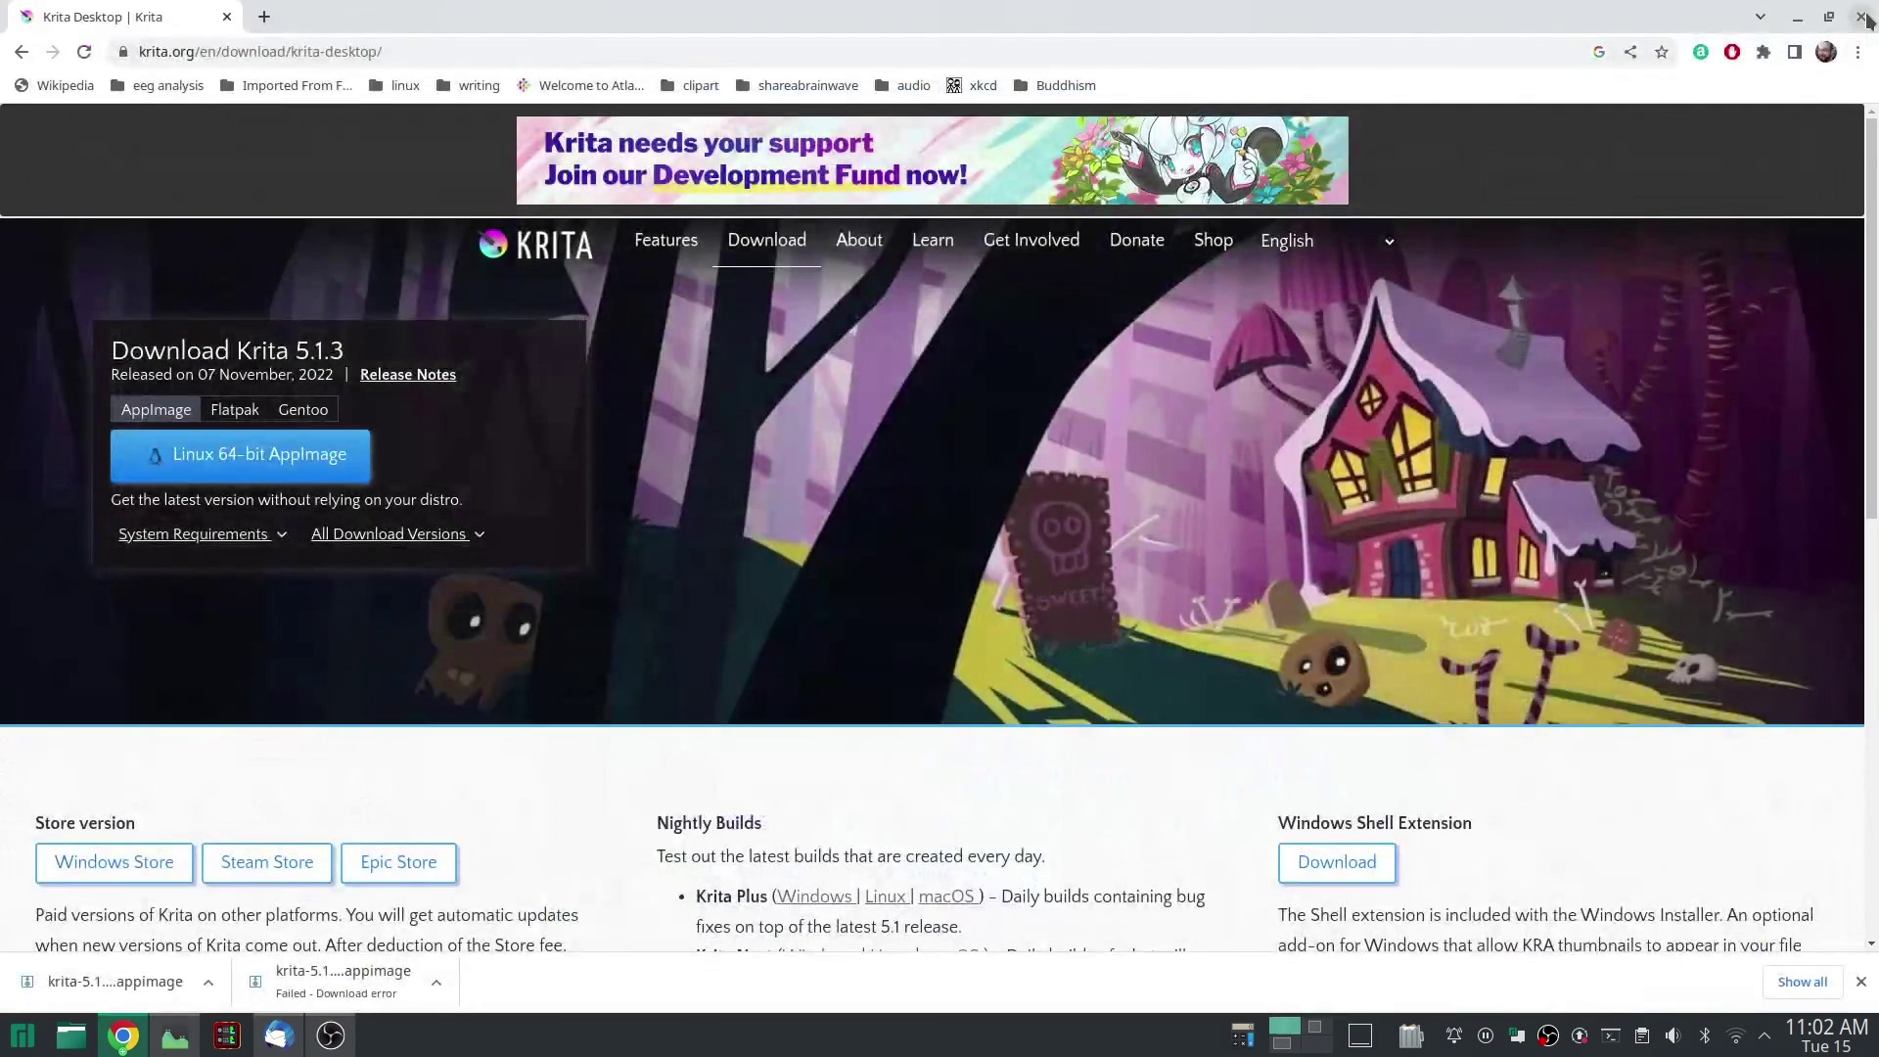